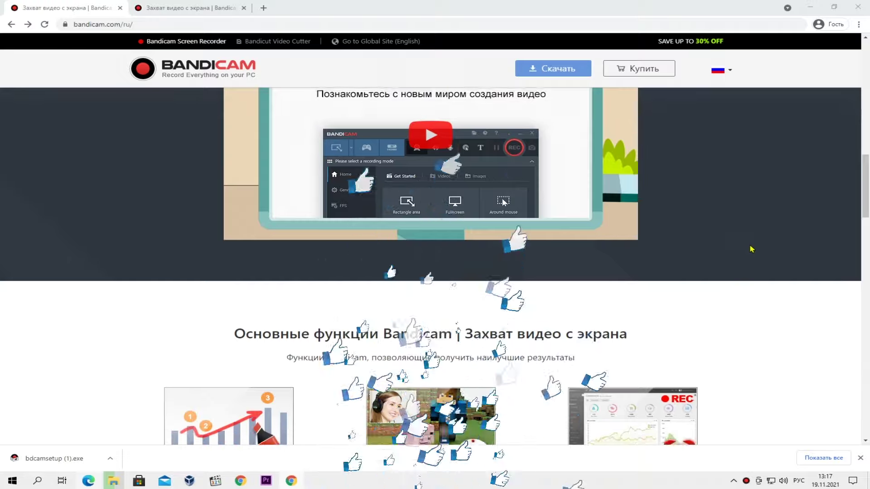
- Look through the Bandicam home page, covering its recording modes, promotional video and main functions
scroll(712, 262, down, 2)
scroll(695, 253, down, 7)
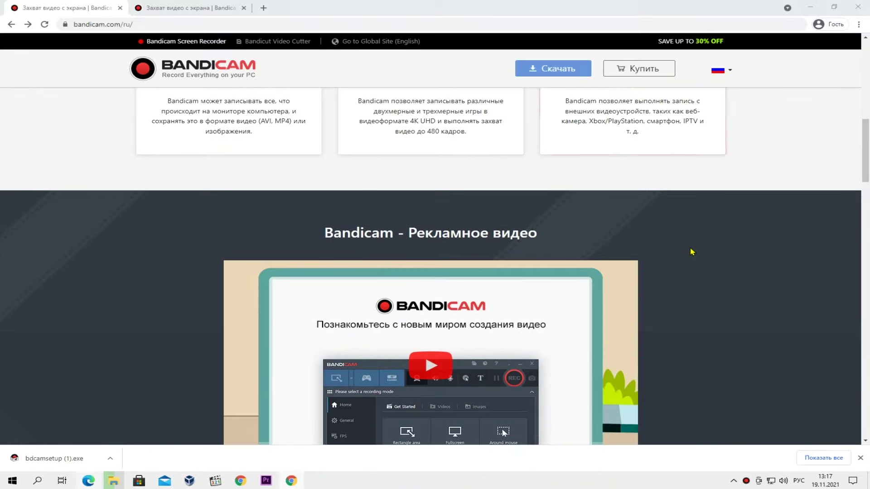
scroll(689, 250, down, 5)
scroll(684, 248, down, 8)
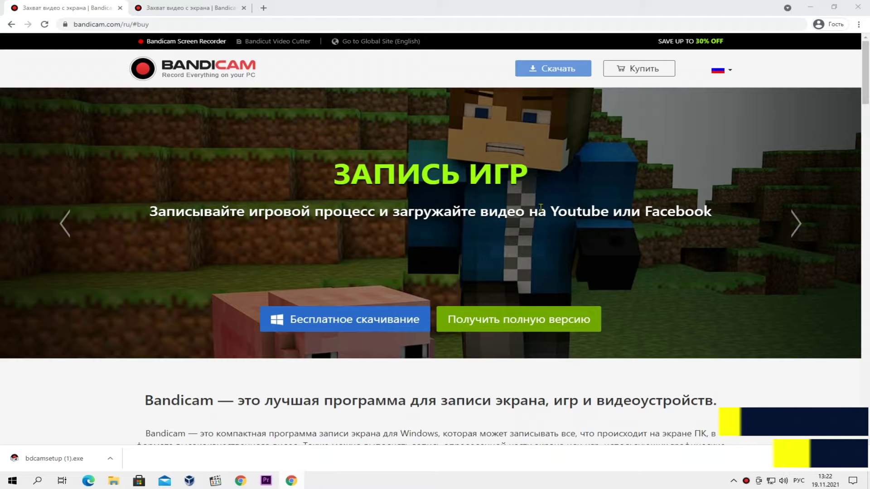
scroll(439, 266, down, 4)
scroll(439, 265, down, 12)
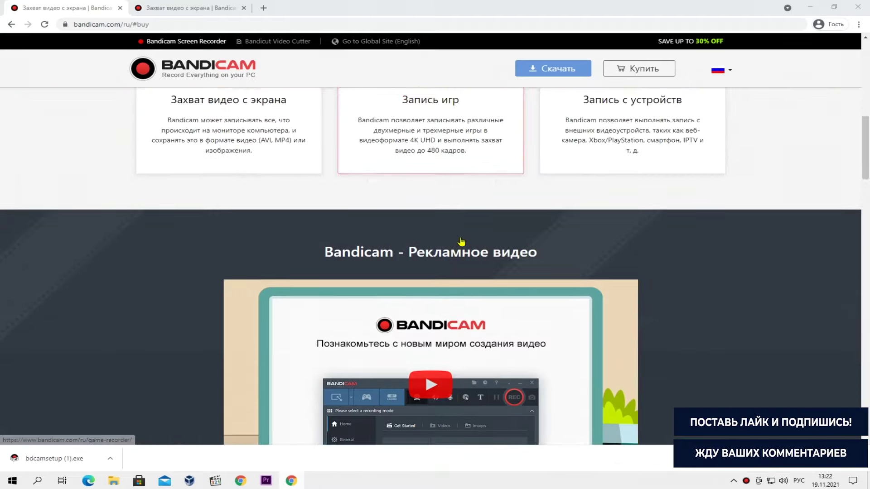
scroll(534, 292, up, 1)
scroll(534, 292, up, 15)
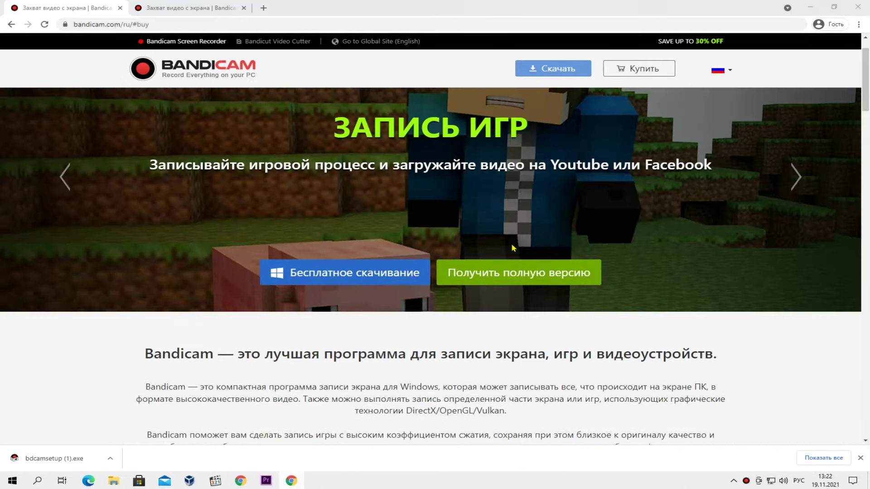
scroll(512, 246, down, 5)
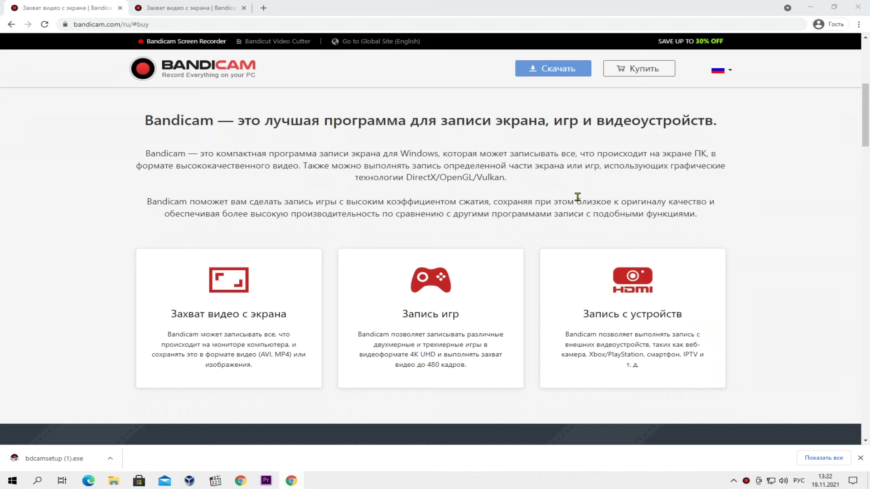
scroll(578, 197, up, 5)
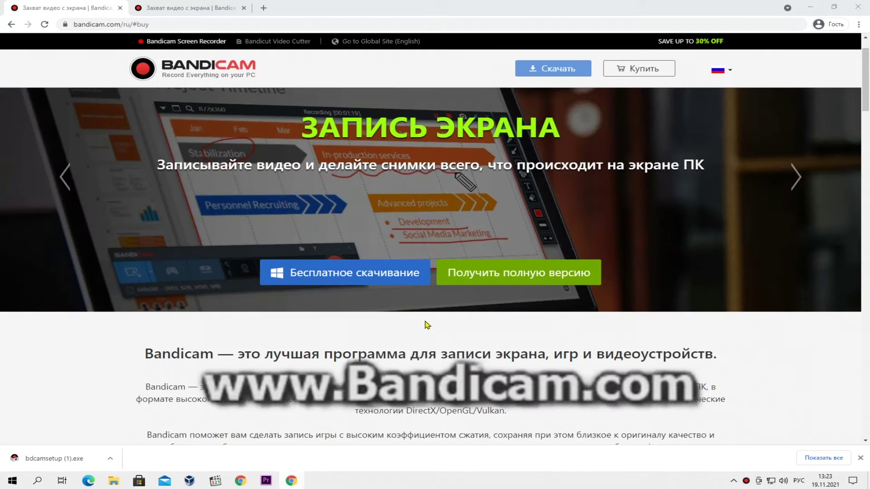
- Open the full-version offer in a new tab and review the Bandicam licence options and program screenshots
right_click(501, 265)
click(534, 273)
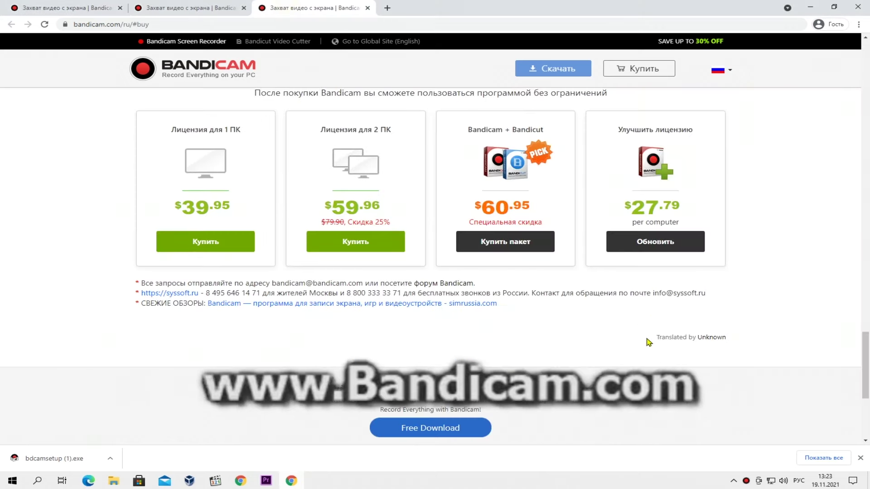
scroll(453, 295, up, 6)
scroll(522, 325, down, 5)
scroll(522, 325, down, 2)
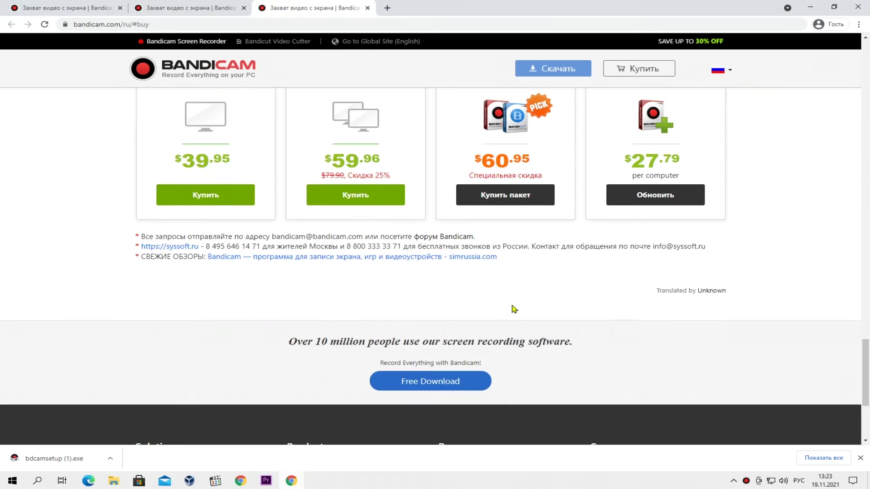
scroll(513, 306, up, 4)
scroll(532, 199, up, 4)
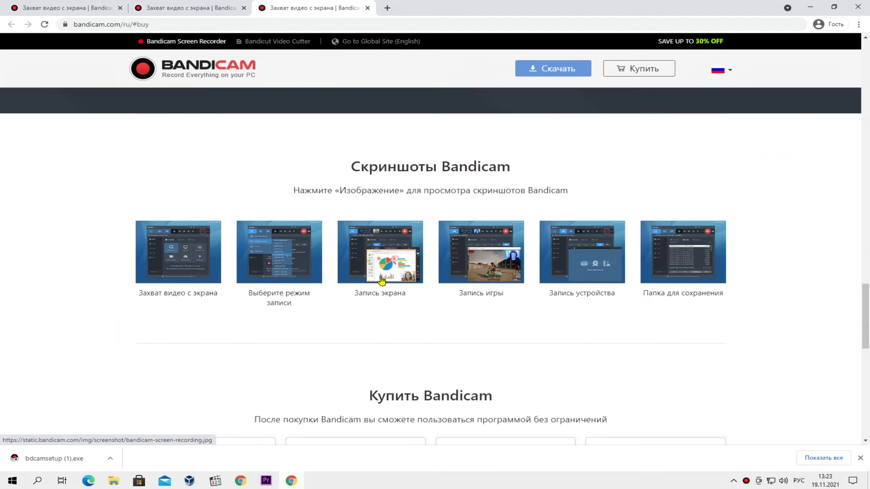
scroll(664, 287, down, 4)
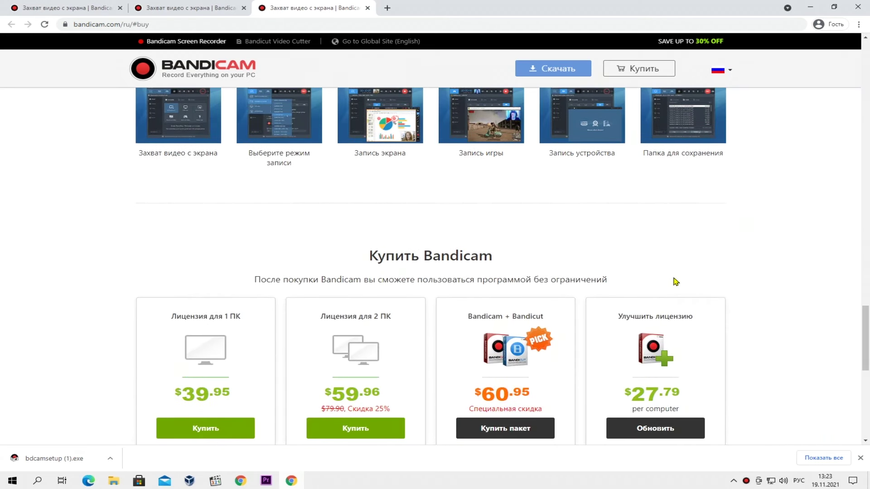
scroll(676, 247, up, 5)
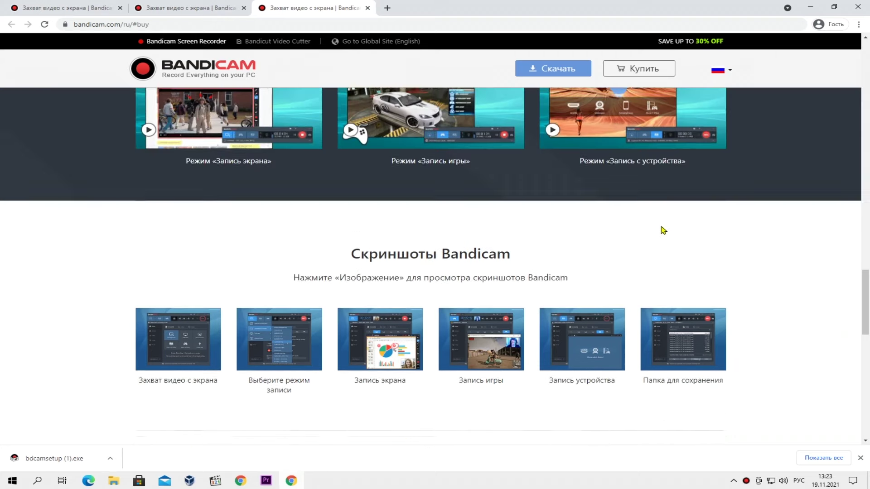
scroll(661, 229, down, 10)
scroll(449, 334, up, 3)
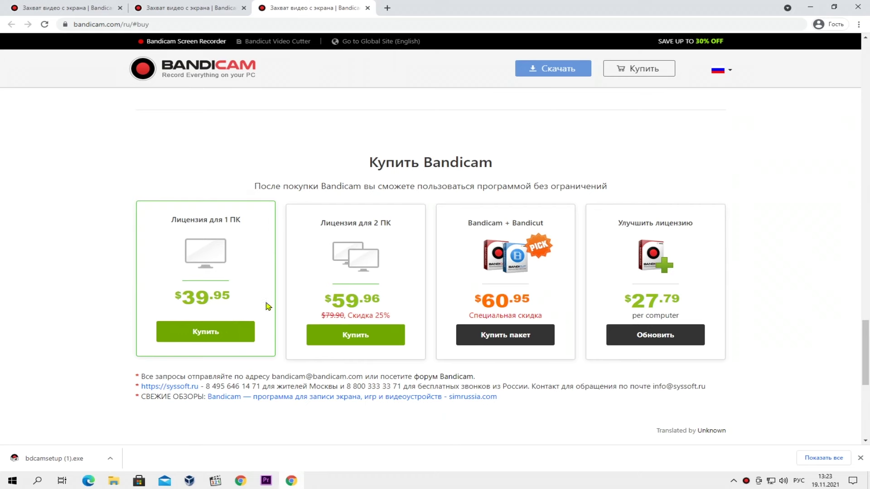
scroll(778, 287, up, 3)
scroll(777, 288, up, 5)
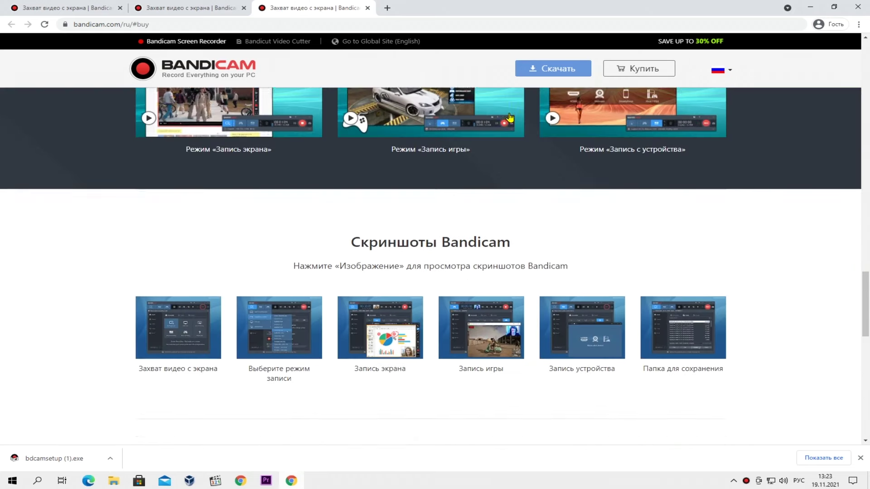
- Switch to the second Bandicam home page tab and start the free download there
click(195, 9)
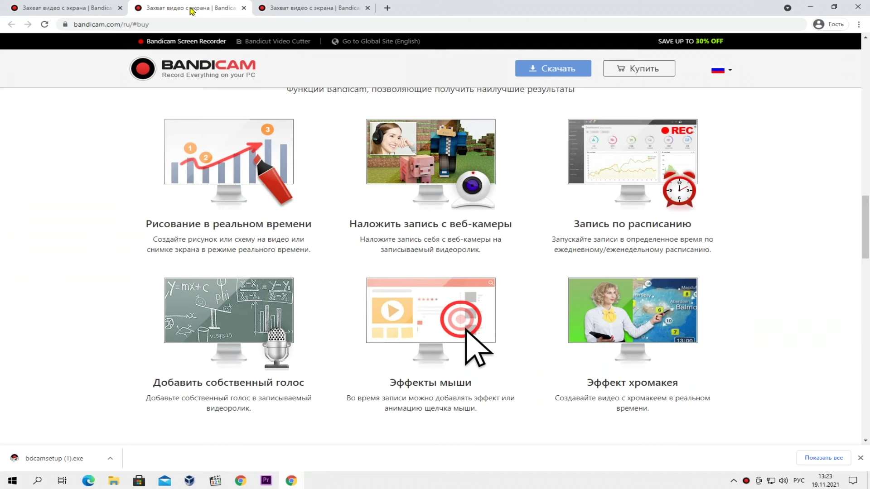
scroll(542, 263, up, 10)
click(316, 229)
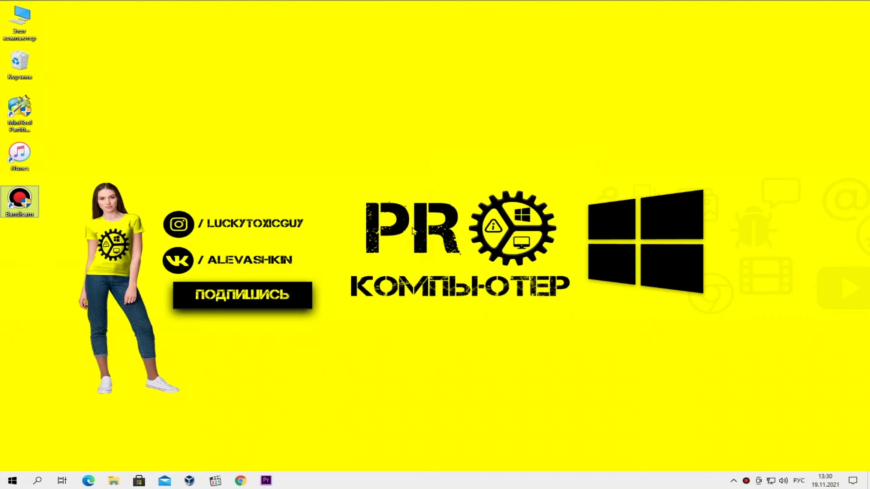
- Launch Bandicam from the desktop and view its general, video, image and about pages
double_click(32, 205)
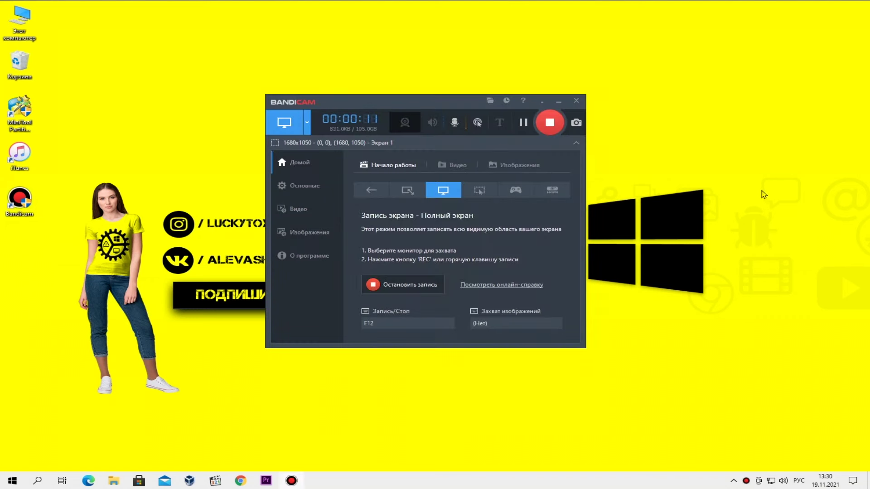
click(310, 186)
click(307, 209)
click(300, 233)
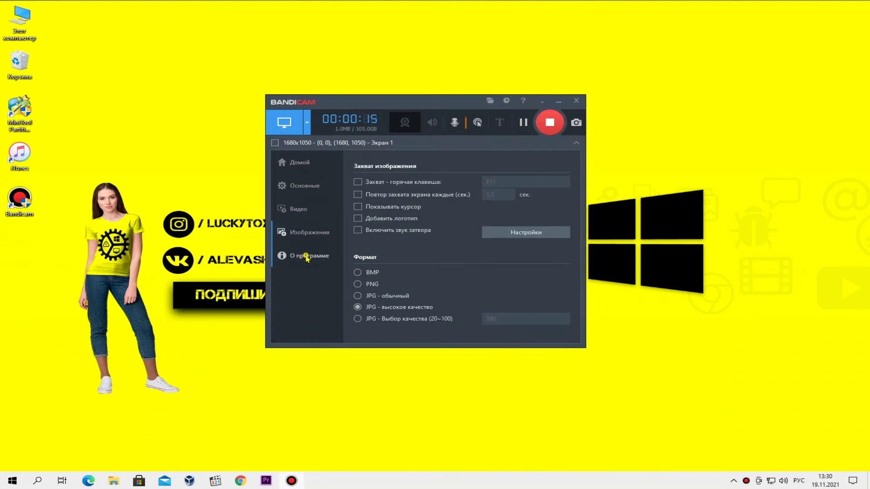
click(304, 255)
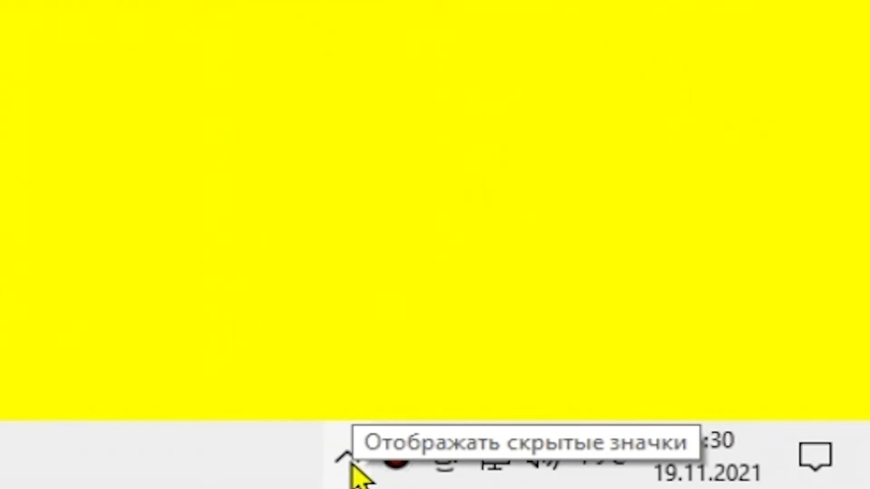
- Open the Windows settings for icons shown on the taskbar and switch the Bandicam icon off and back on
right_click(80, 447)
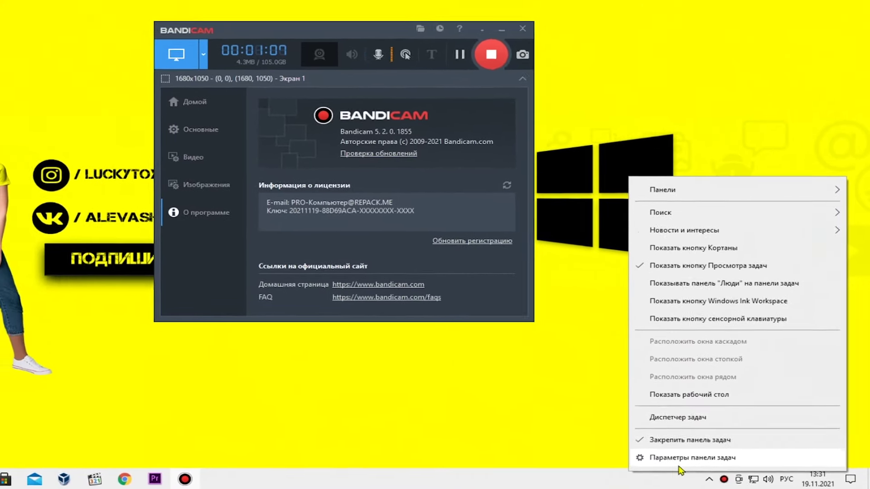
click(684, 458)
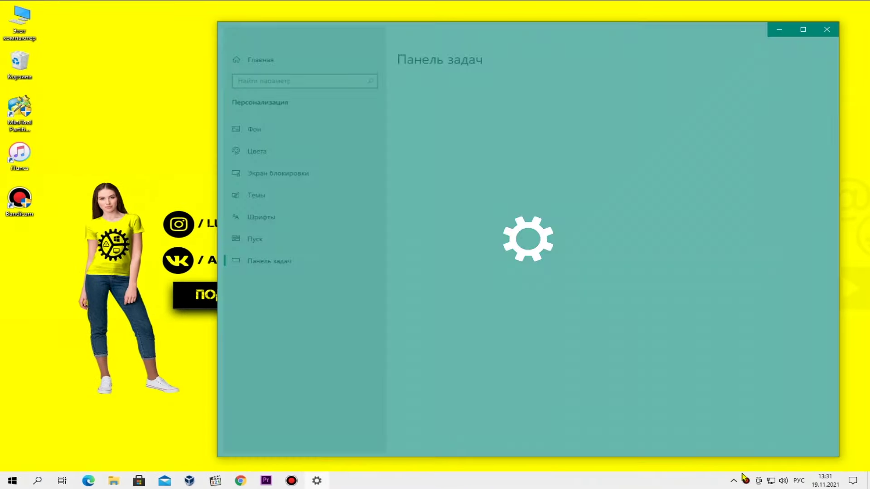
scroll(641, 286, down, 10)
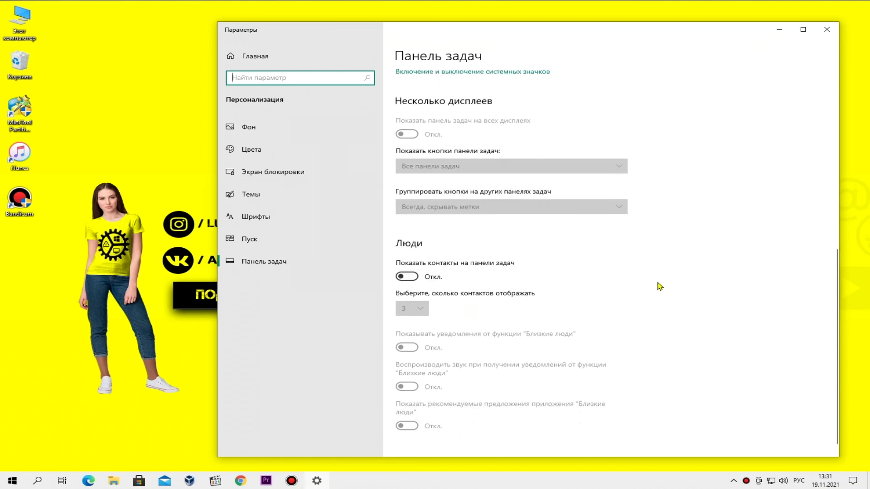
scroll(660, 286, up, 5)
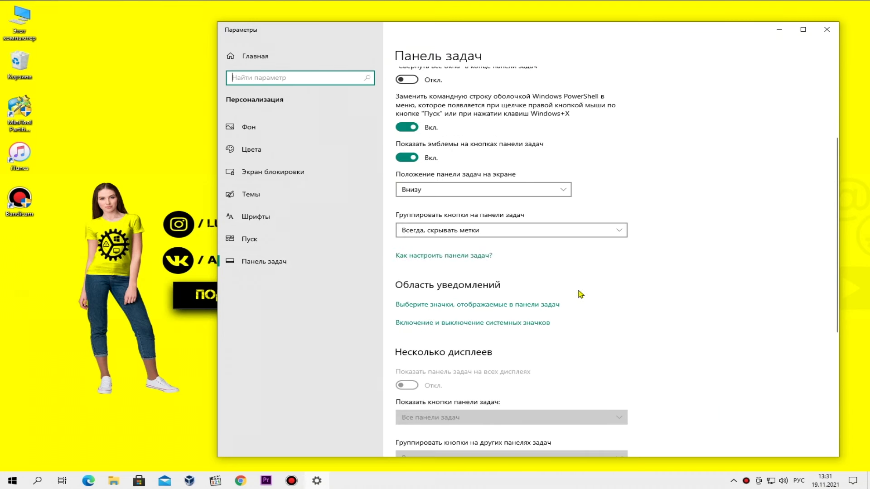
click(502, 307)
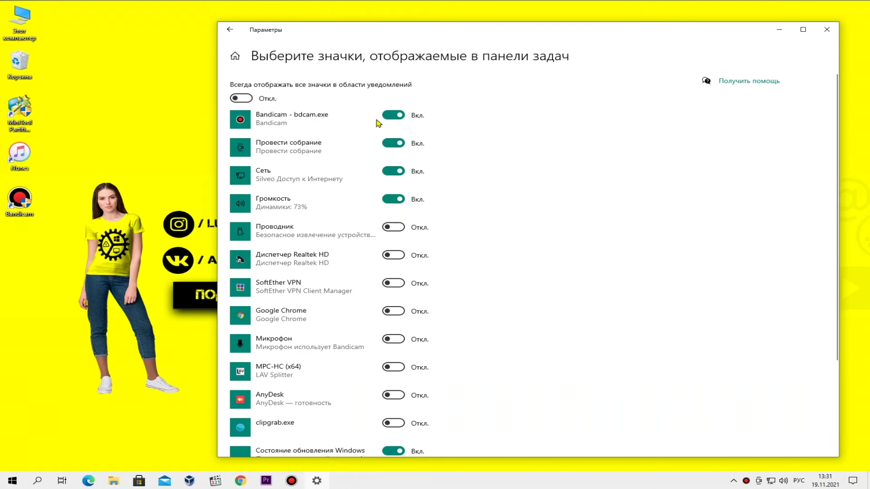
click(387, 117)
click(394, 115)
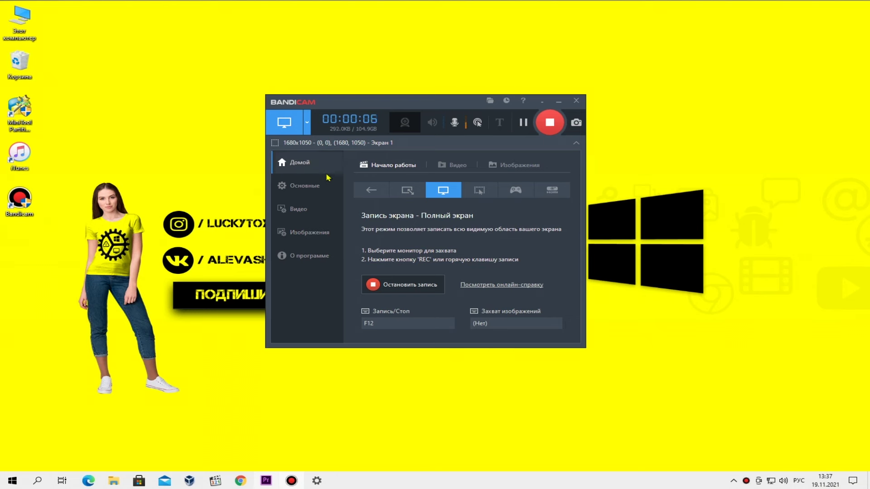
- Show Bandicam's general options, inspect the current output folder in File Explorer and close it again
click(303, 185)
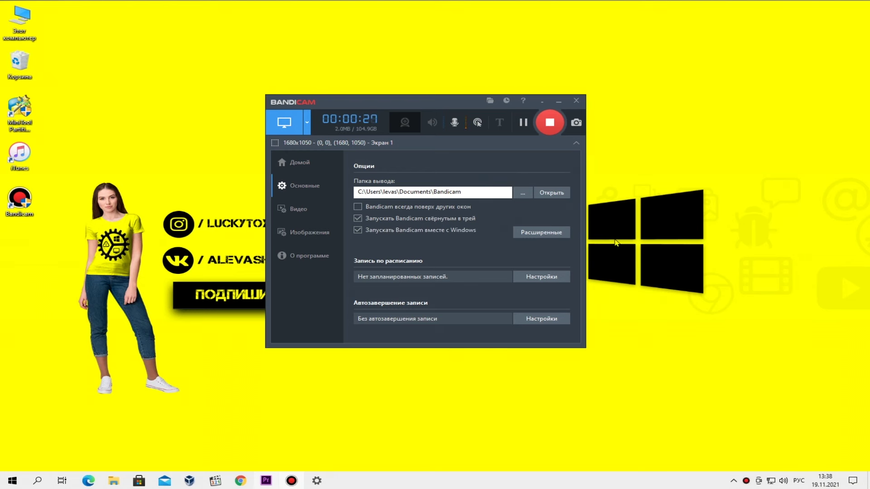
click(551, 193)
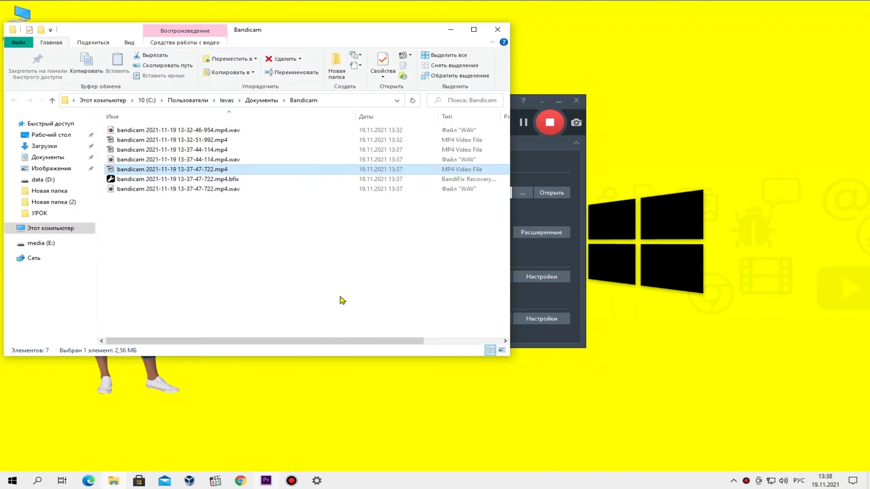
click(497, 29)
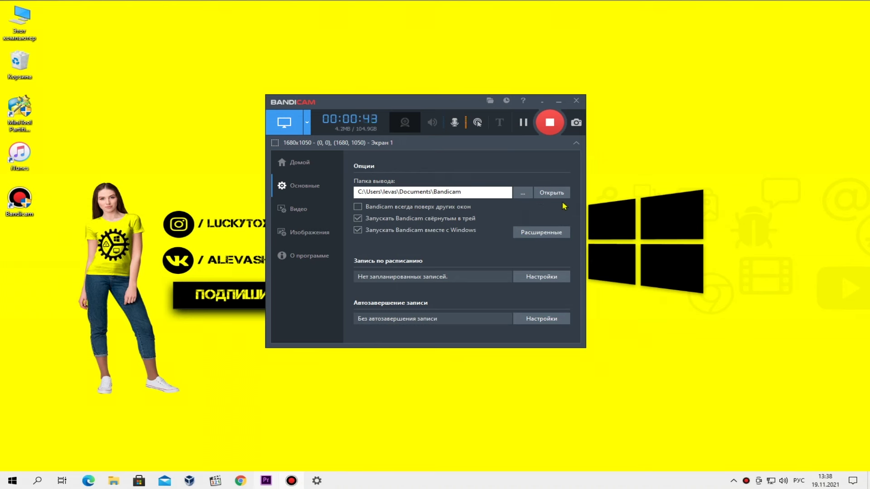
- Try to choose the folder "Новая папка" on the media (E:) drive as Bandicam's output folder
click(522, 193)
click(306, 275)
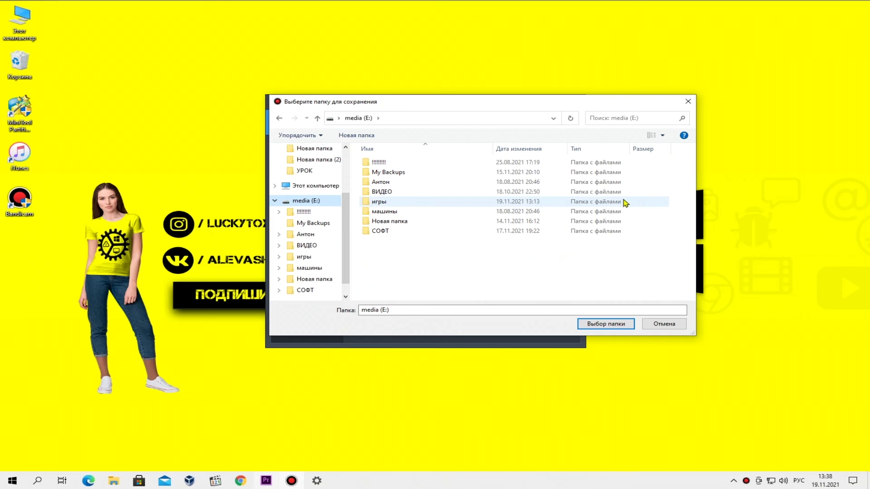
double_click(396, 223)
key(Return)
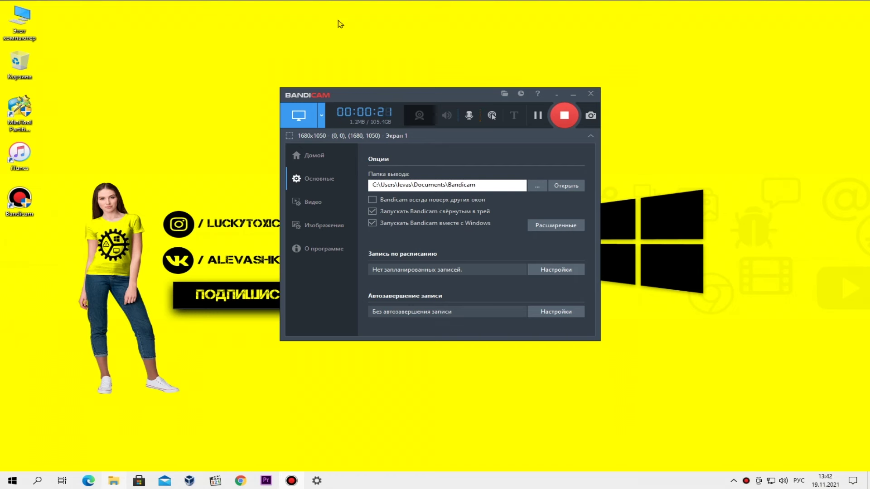
- Send Bandicam to the system tray, restore it, and bring it up in front of the Windows Settings window
click(559, 96)
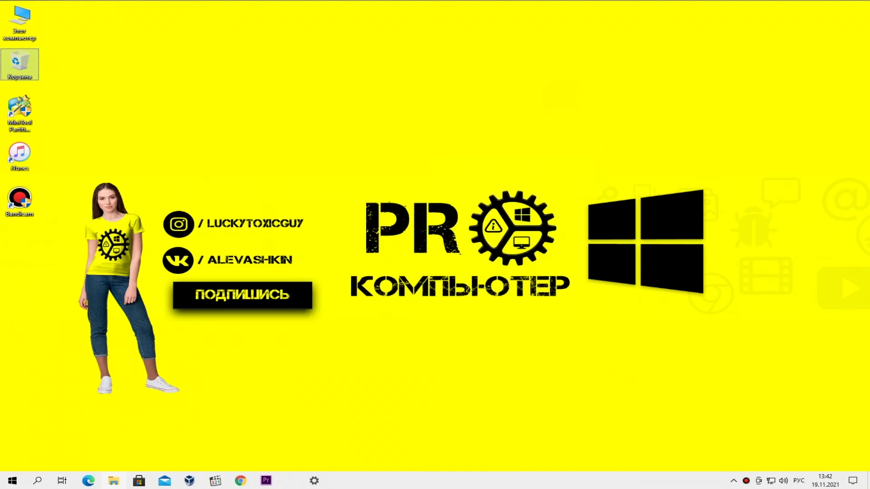
click(745, 482)
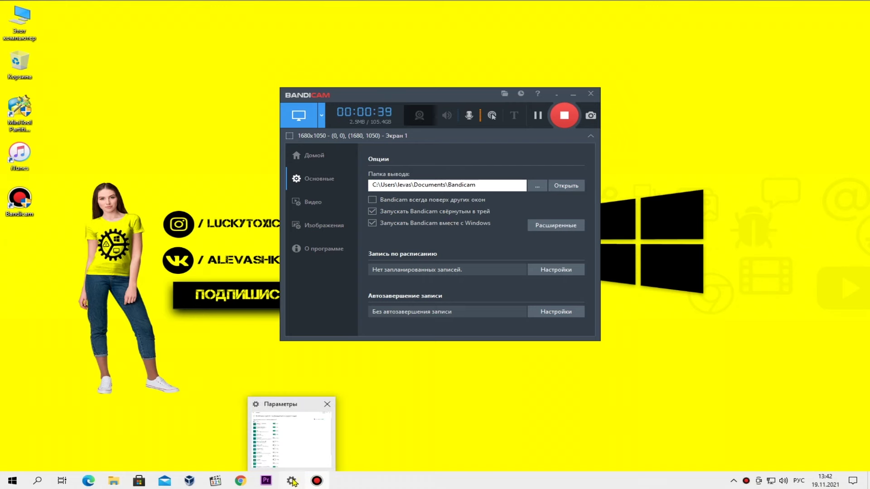
click(318, 449)
click(316, 483)
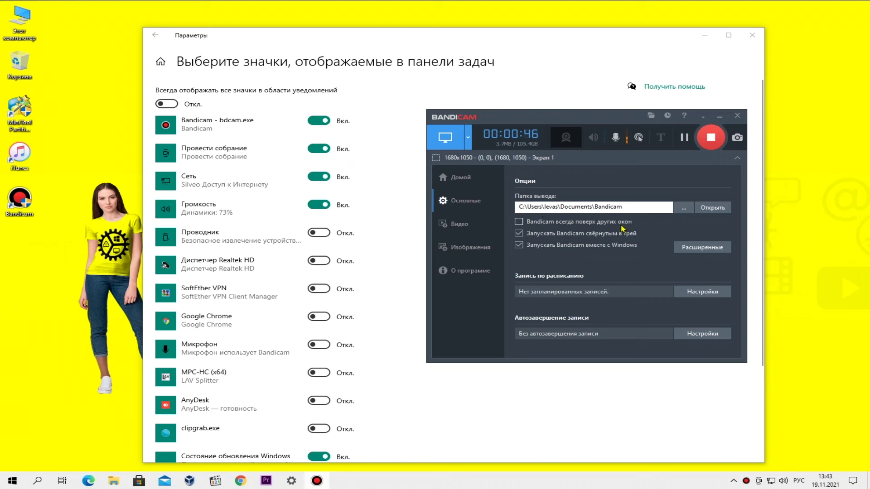
- Enable "Bandicam всегда поверх других окон", test it against the maximized Settings window, and disable the option again
click(519, 222)
click(260, 46)
double_click(293, 40)
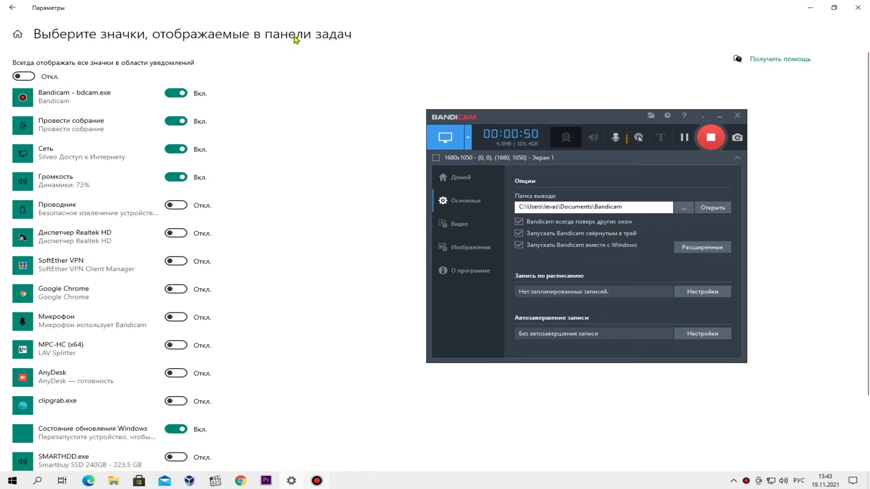
click(835, 7)
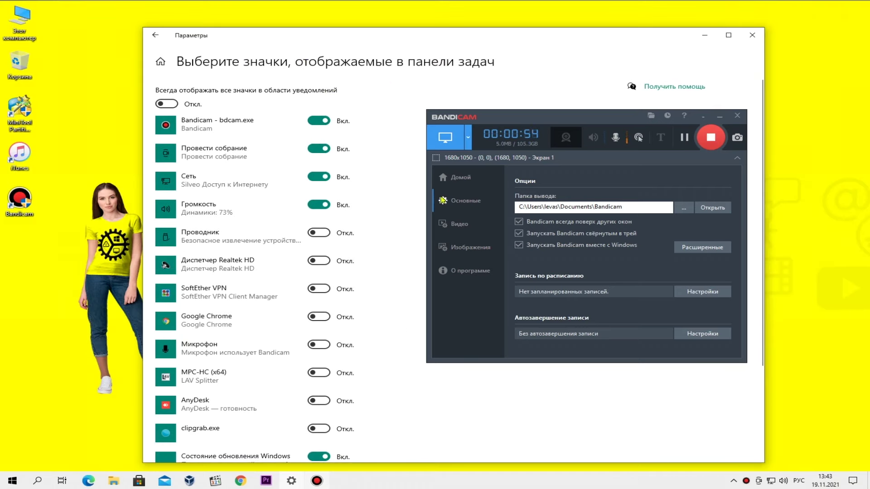
click(519, 222)
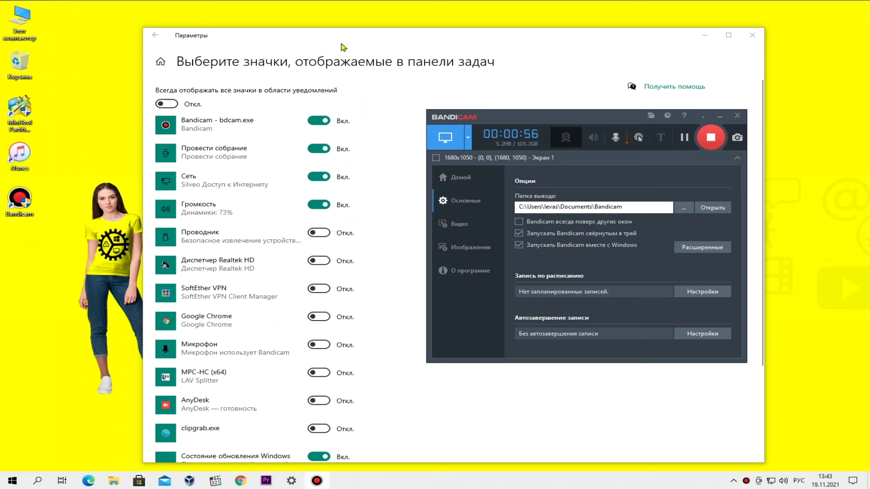
- Bring the Settings window in front of Bandicam, then bring Bandicam back to the front and move its window
click(295, 46)
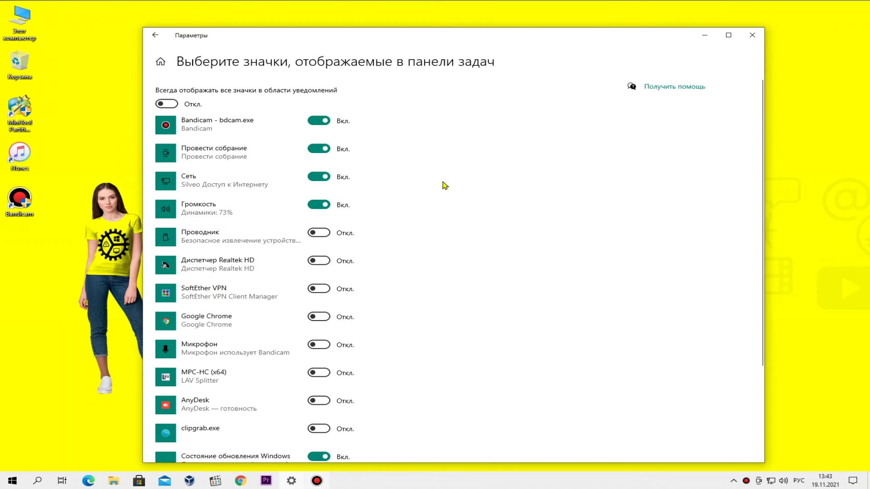
click(317, 481)
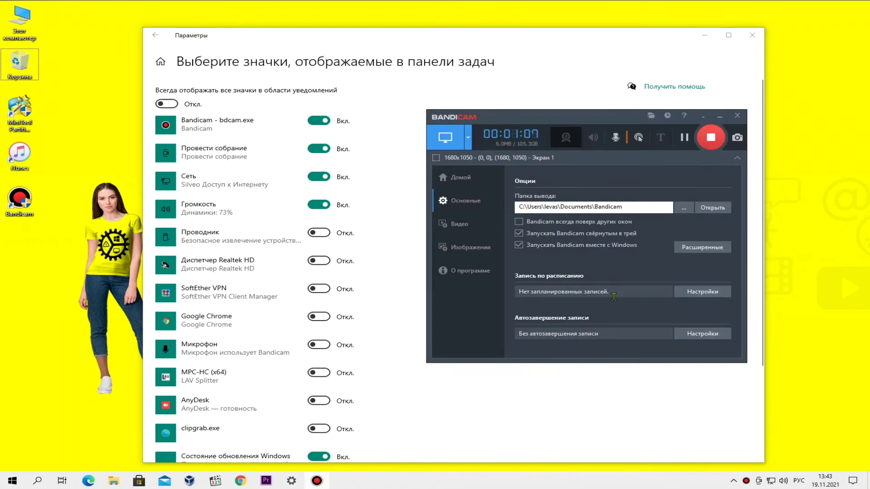
drag(576, 117, 360, 89)
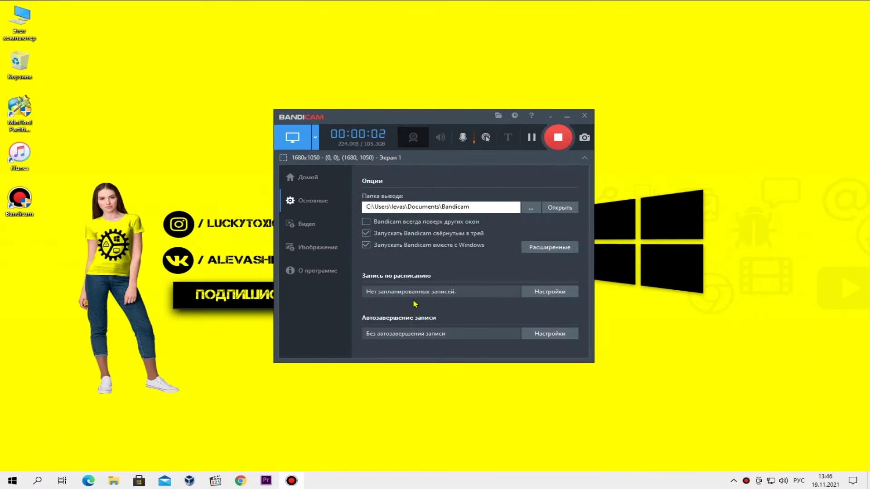
- Examine the new-schedule options under "Запись по расписанию", try the "Продолжительность" option, and cancel without adding a schedule
click(554, 292)
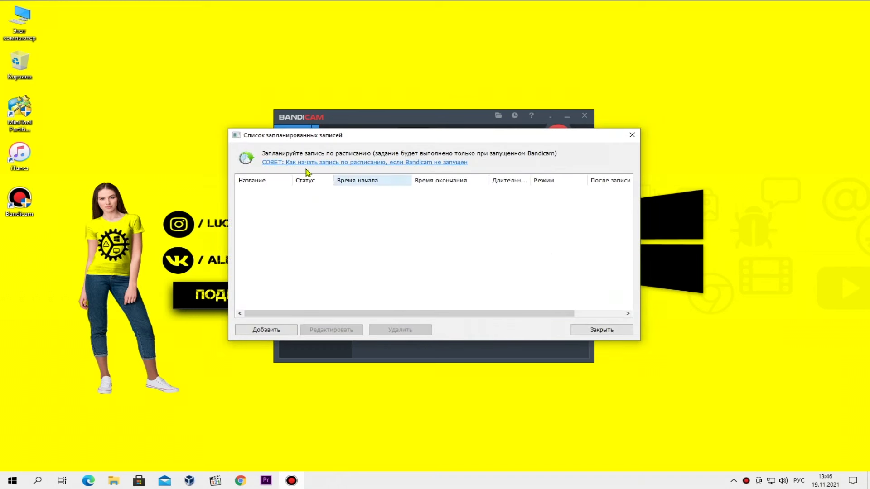
click(267, 335)
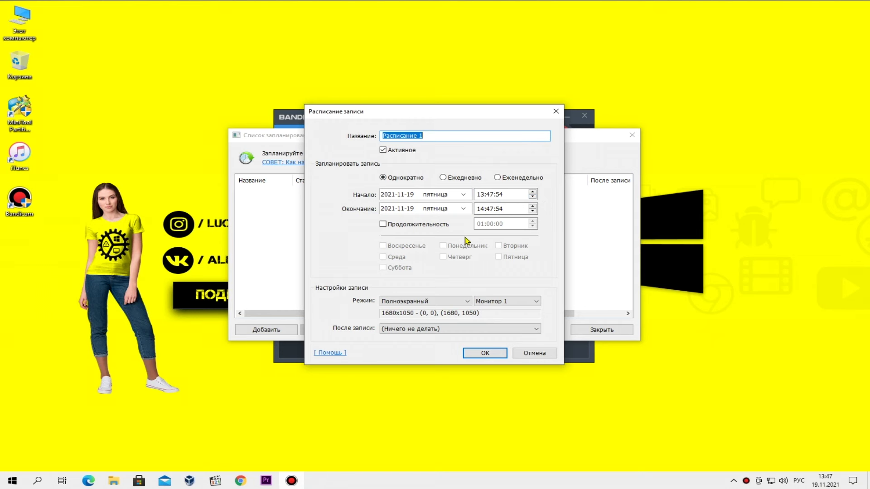
click(405, 224)
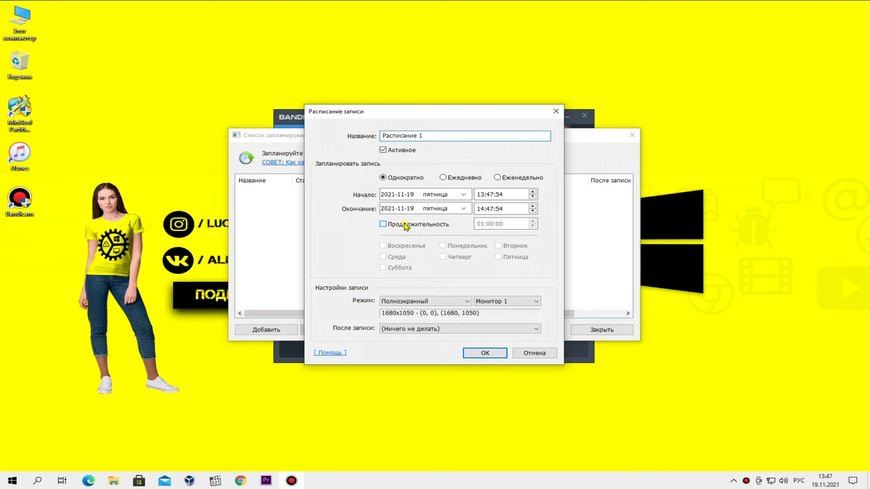
click(405, 224)
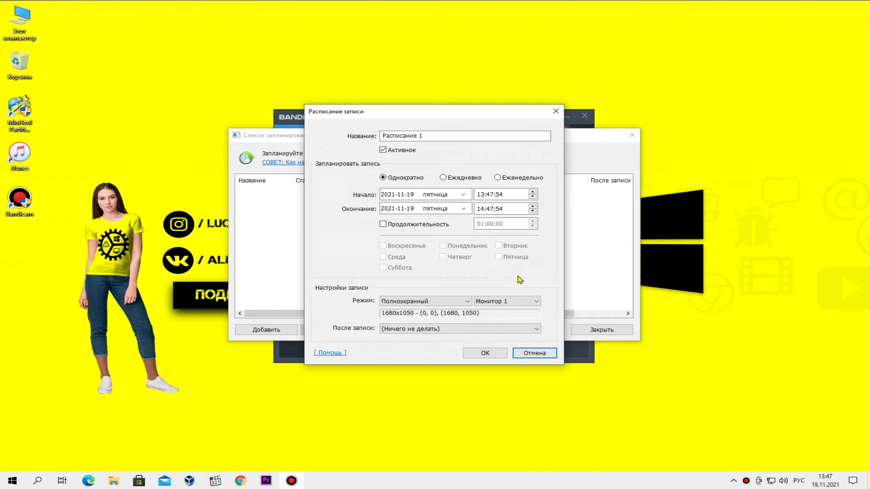
click(535, 355)
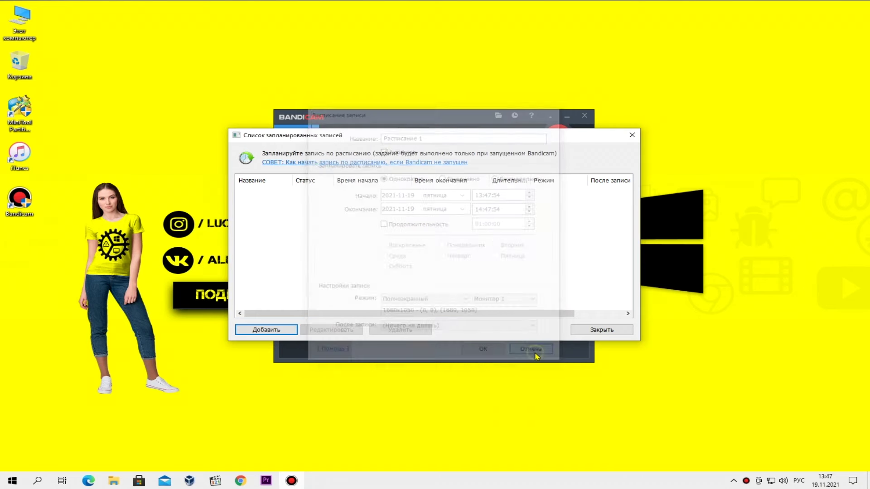
click(602, 329)
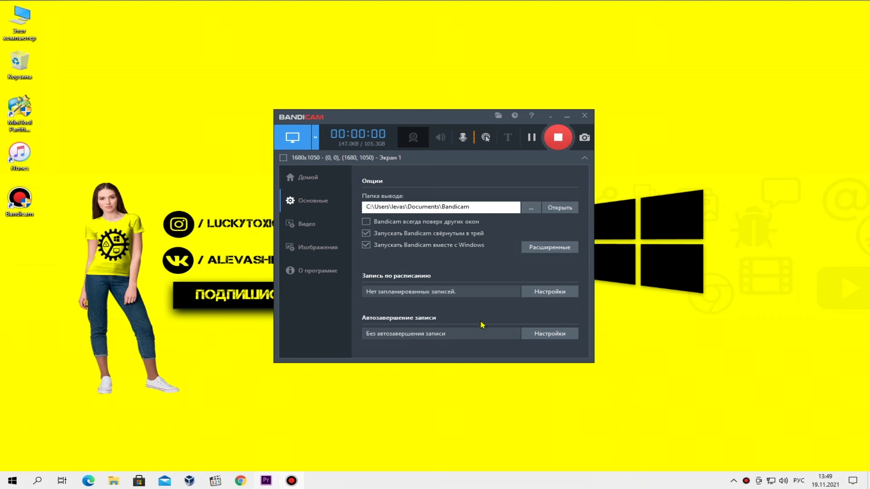
- Try the "По размеру файла" condition with a 100 MB maximum in the automatic recording stop settings
click(555, 337)
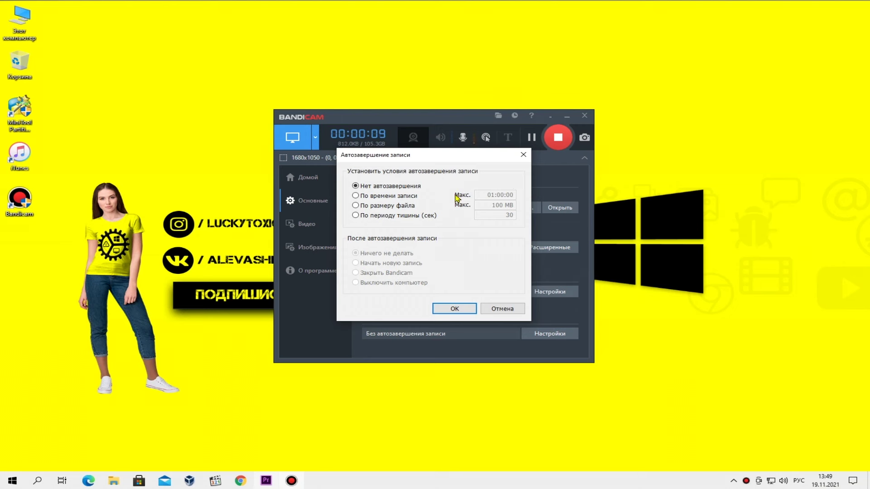
click(355, 205)
drag(429, 150, 501, 210)
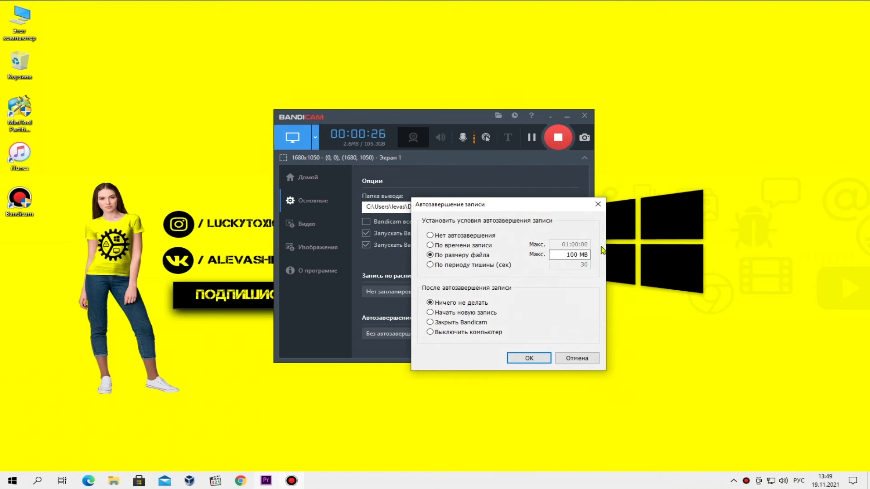
click(561, 256)
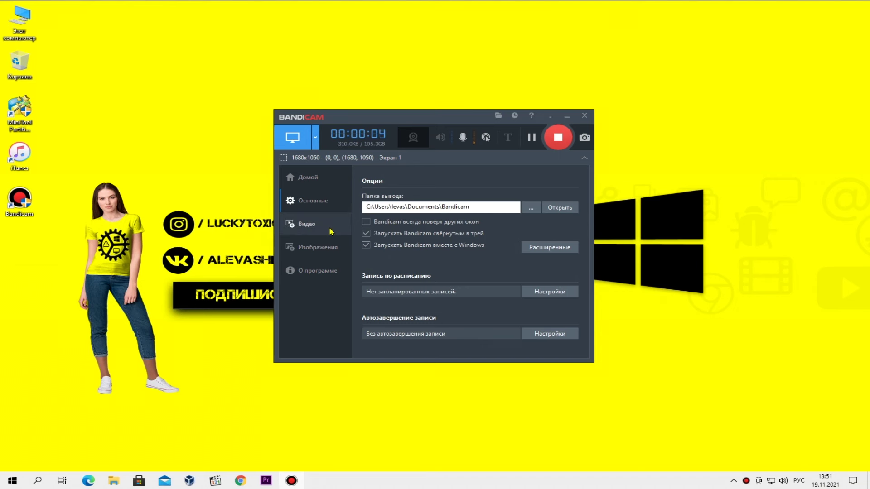
- Show the video options, switch "Показывать курсор" off and on again, and disable "Добавлять видео с веб-камеры"
click(306, 227)
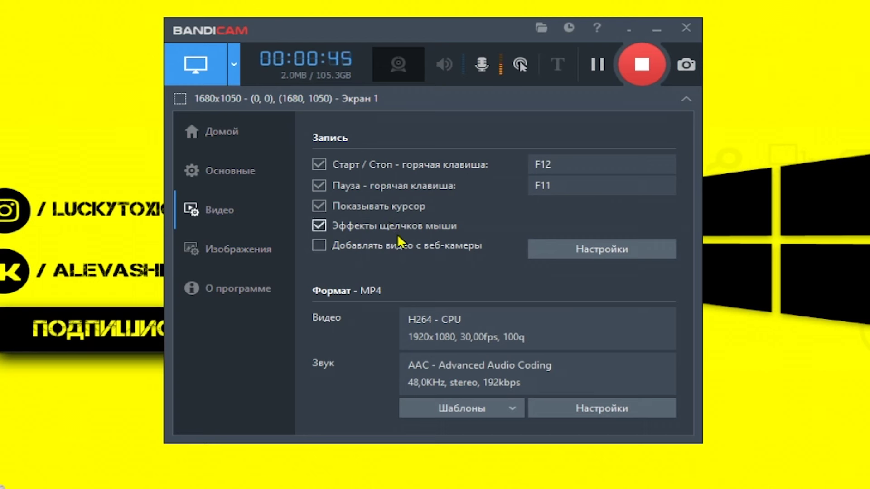
click(319, 207)
click(319, 207)
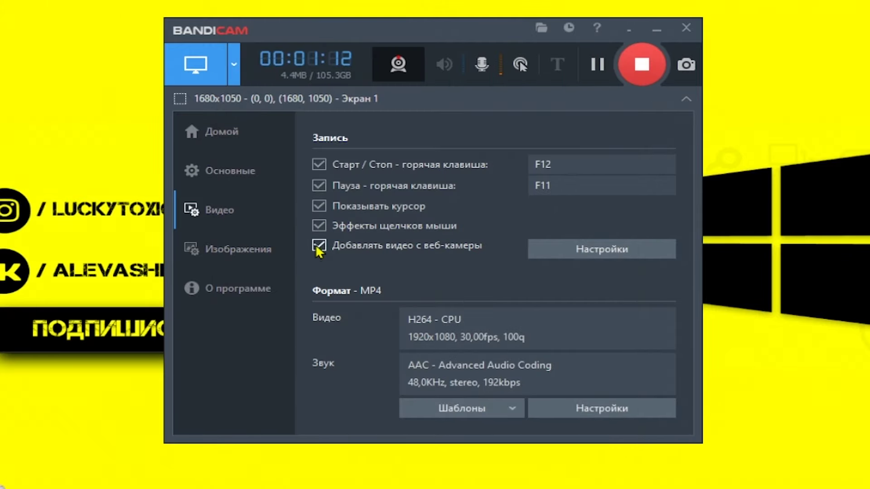
click(318, 246)
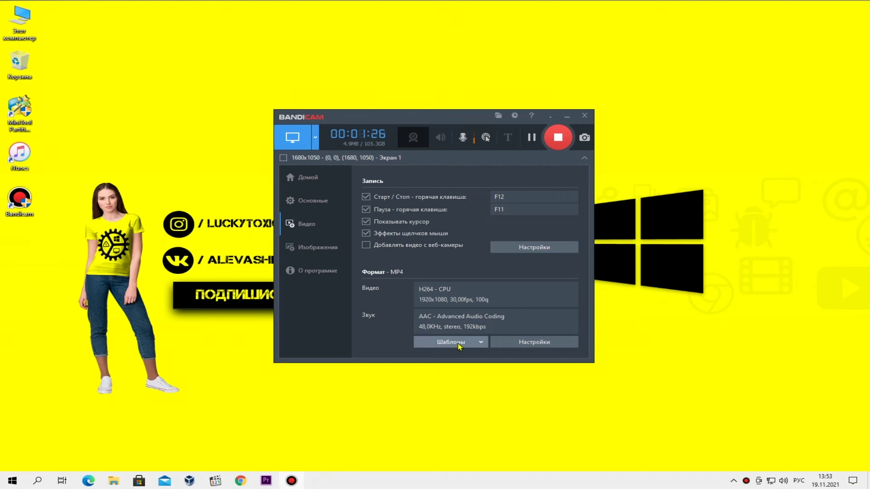
- Review the available video format templates, including the "Пользовательские" entries, and close the list without choosing one
click(483, 345)
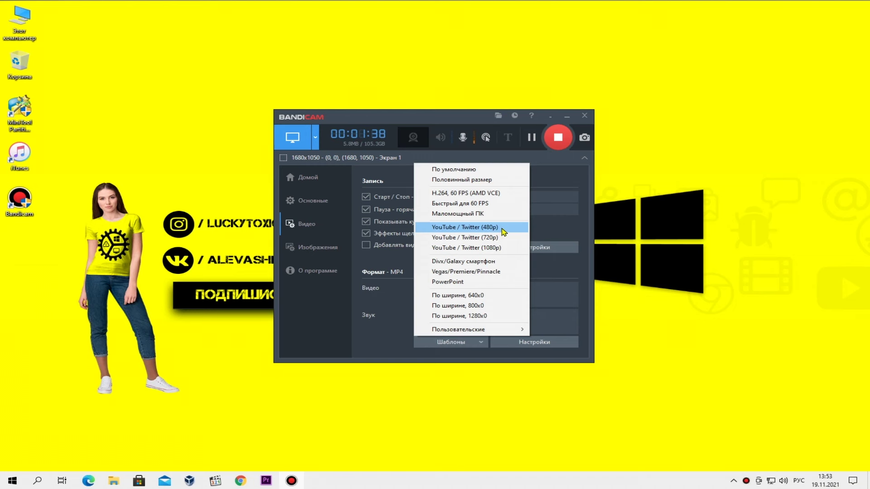
mouse_move(475, 332)
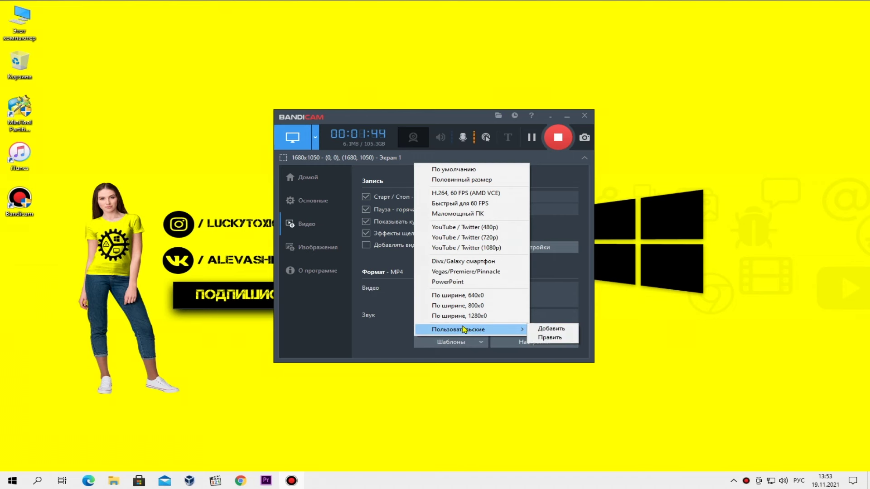
click(475, 341)
- Open the video format settings, check the size and FPS choices, and keep H264 (CPU) as the video codec
click(521, 343)
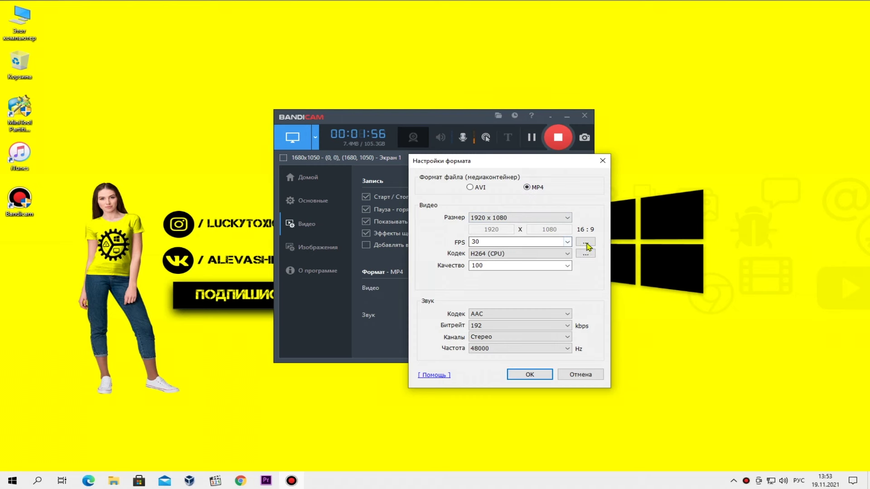
click(511, 218)
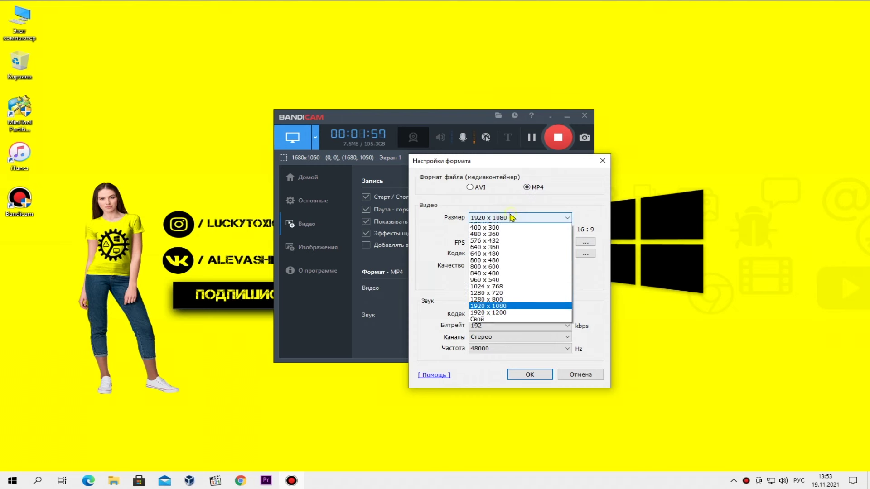
click(511, 218)
click(567, 242)
click(567, 242)
click(487, 242)
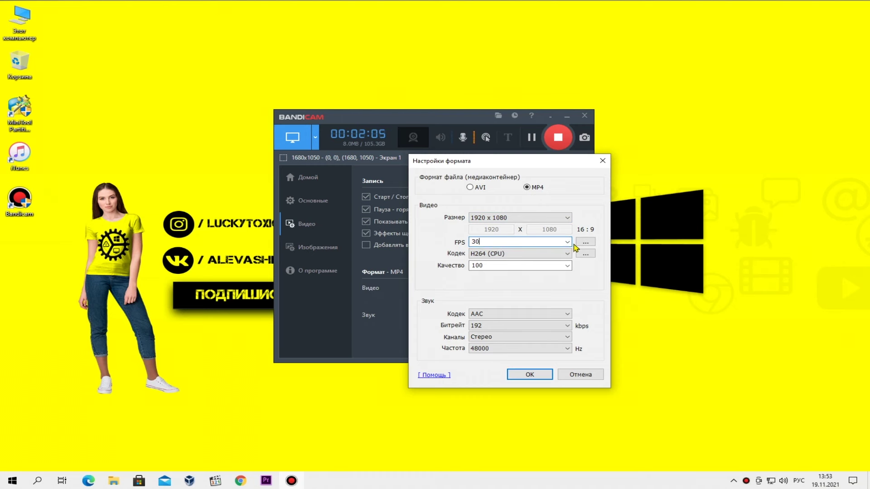
click(526, 254)
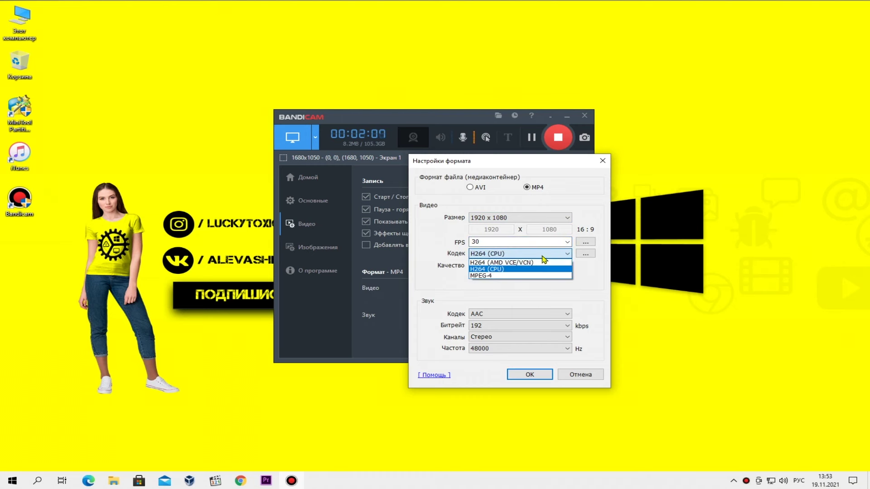
click(501, 269)
- Try a video quality of 56 and set the quality back to 100
click(494, 267)
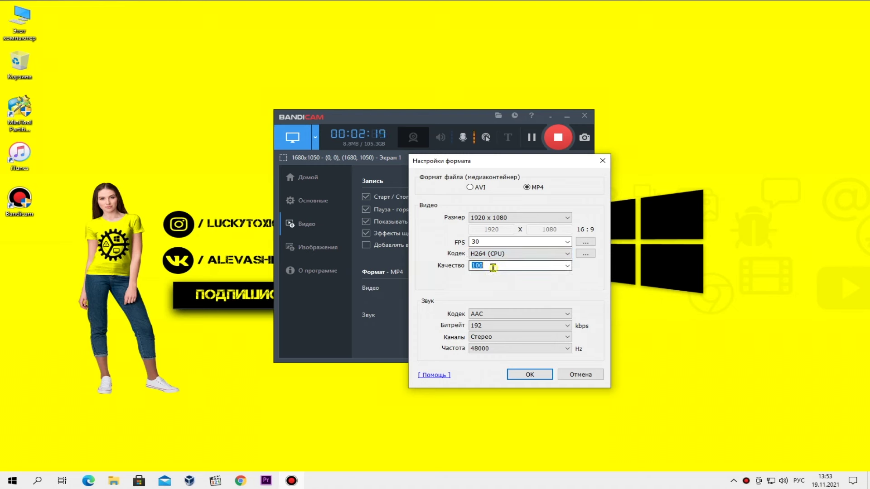
click(567, 266)
click(568, 266)
click(497, 266)
click(568, 266)
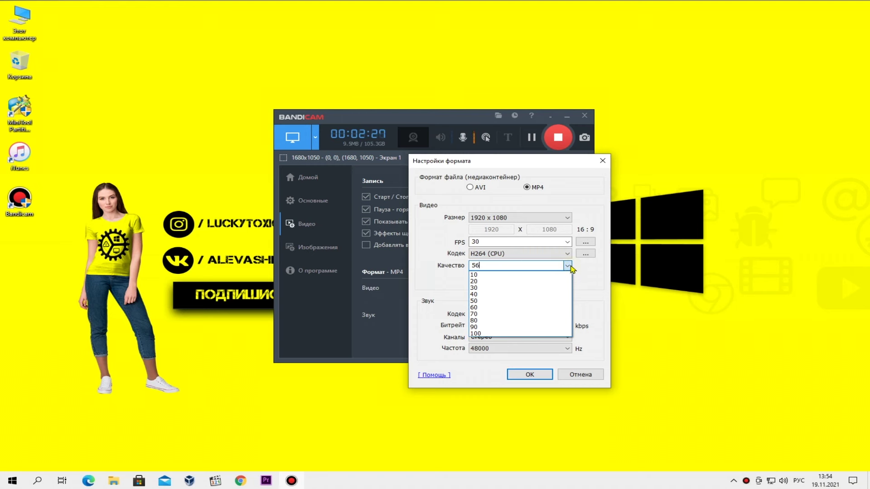
click(498, 334)
- Examine the VFR and CFR frame rate modes in the FPS settings, cancel, and check the video codec choices
click(590, 245)
drag(549, 234, 398, 159)
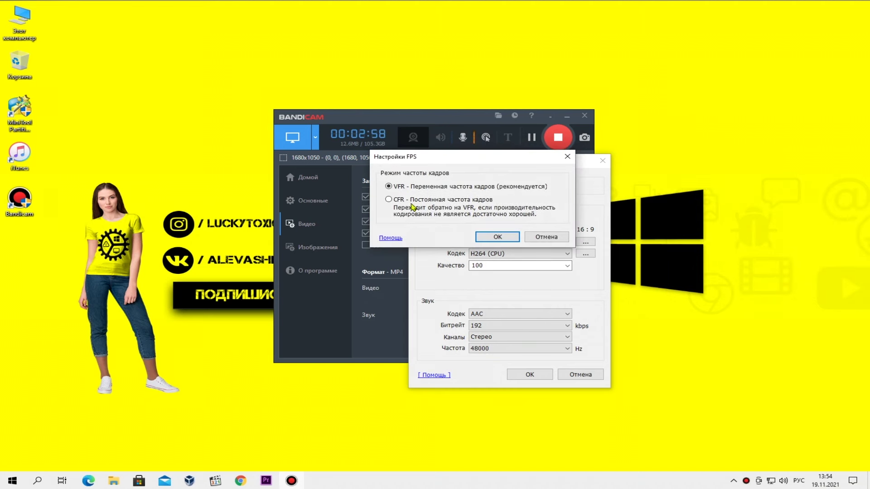
click(546, 237)
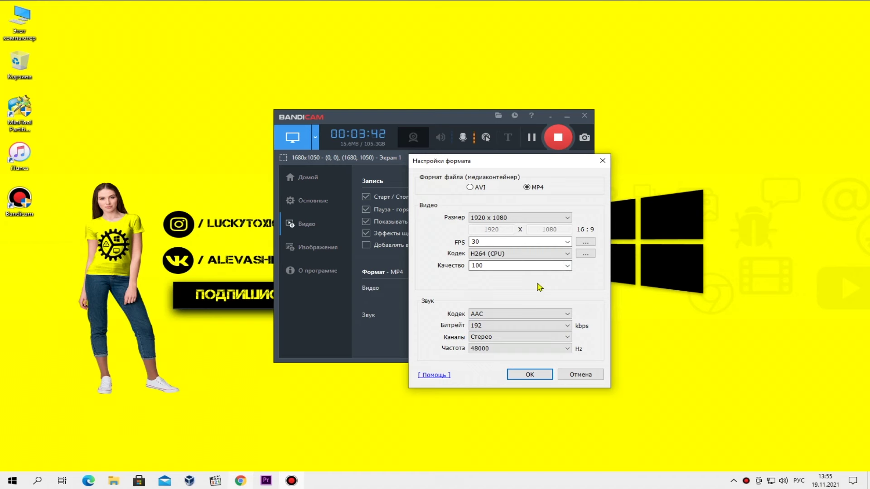
click(566, 257)
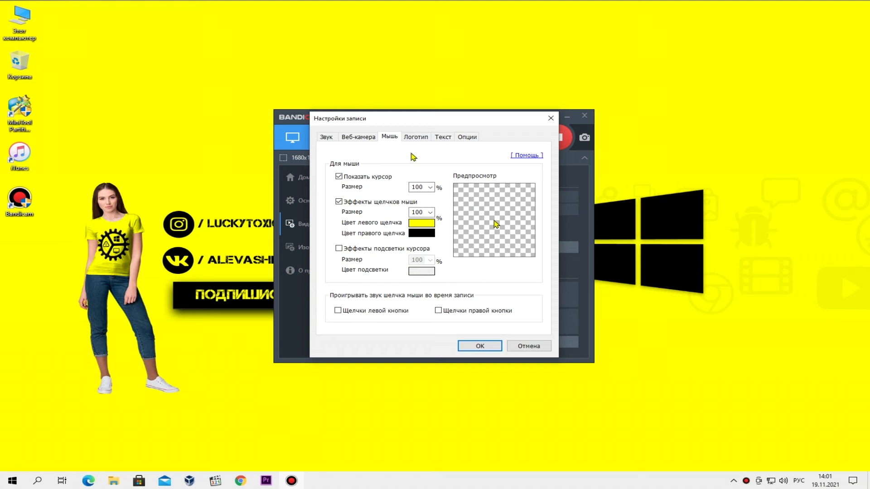
- View the logo settings, then enable "Добавить наложение текста на видео" and start a text overlay reading "Привет"
click(416, 140)
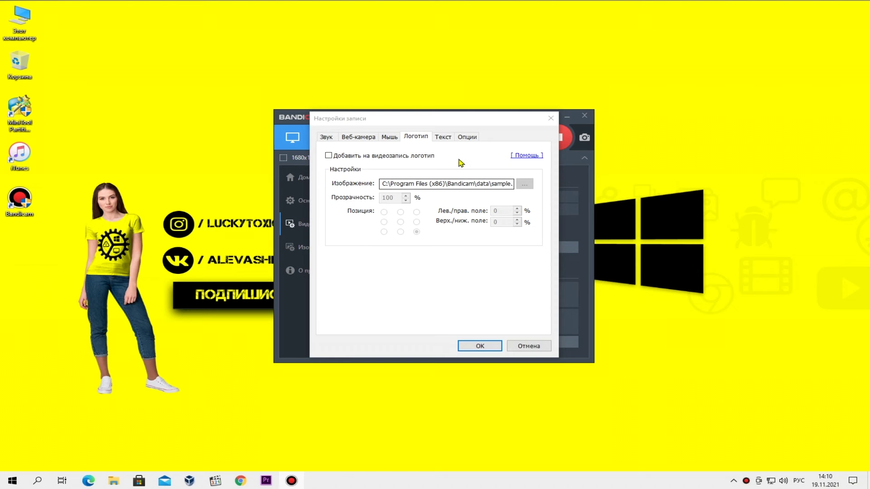
click(440, 140)
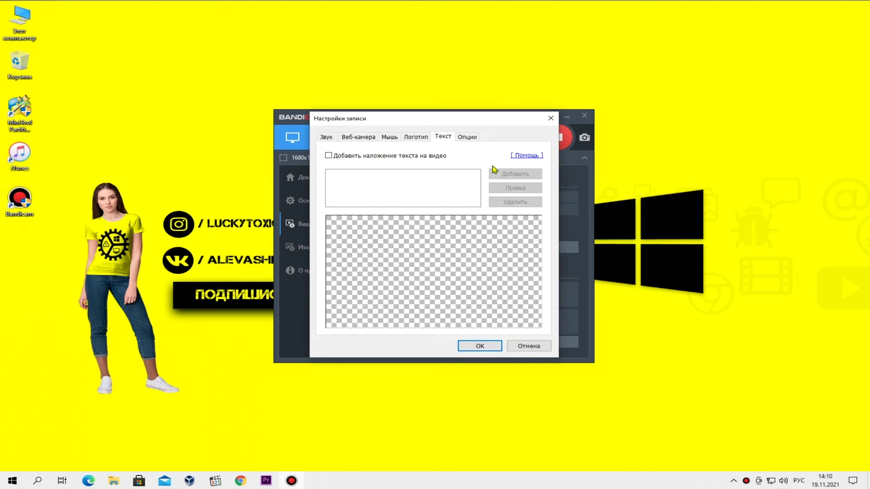
click(328, 157)
drag(350, 135, 418, 154)
click(640, 203)
drag(698, 201, 518, 207)
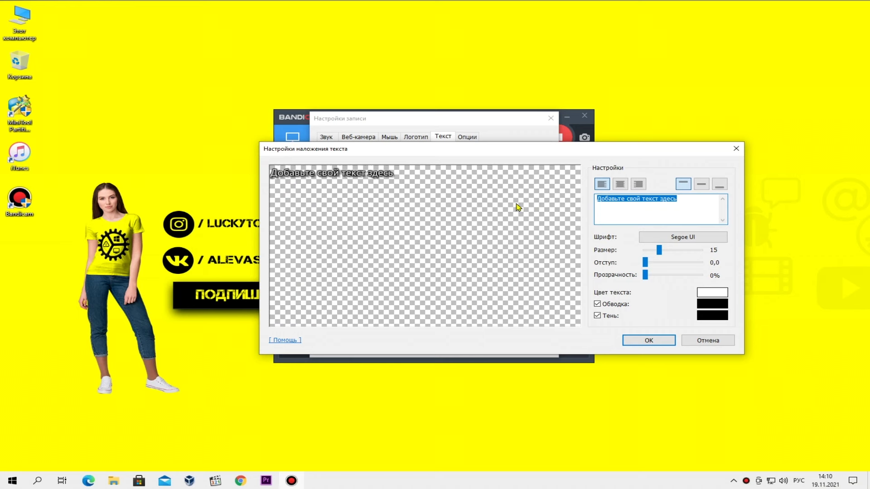
text(Привет)
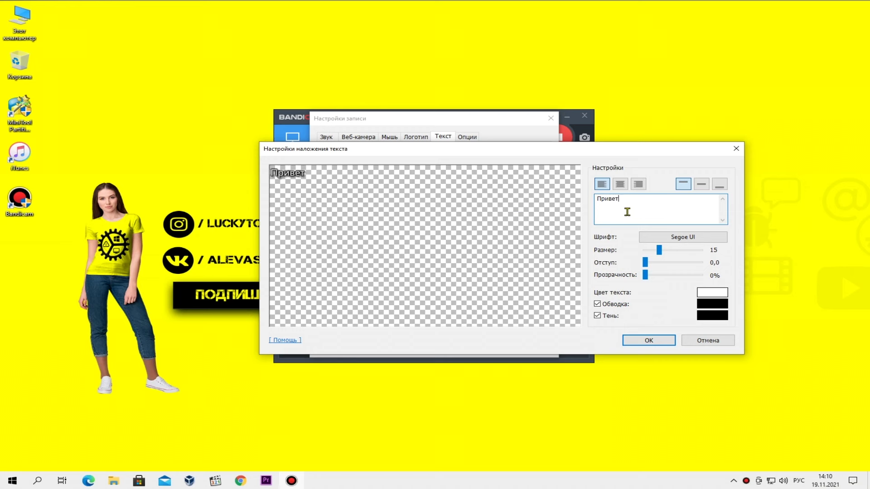
- Test left and right alignment for the "Привет" overlay text and centre it horizontally
key(ctrl+a)
click(601, 185)
click(639, 185)
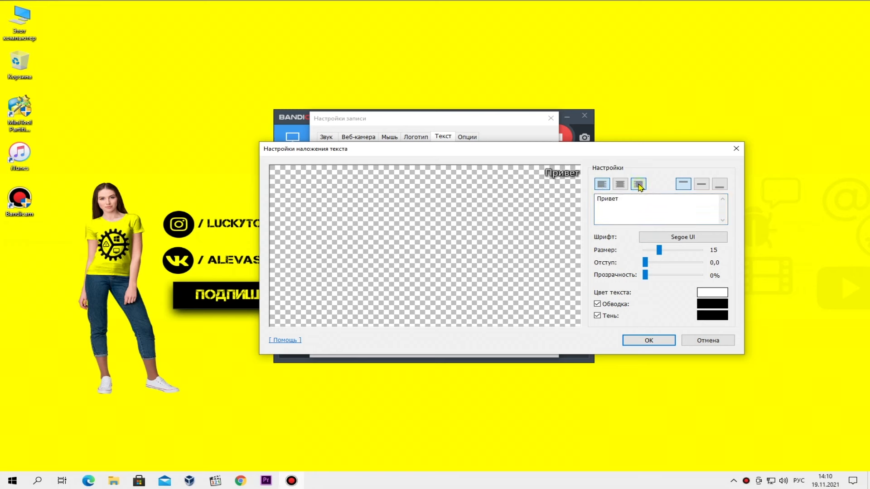
click(620, 185)
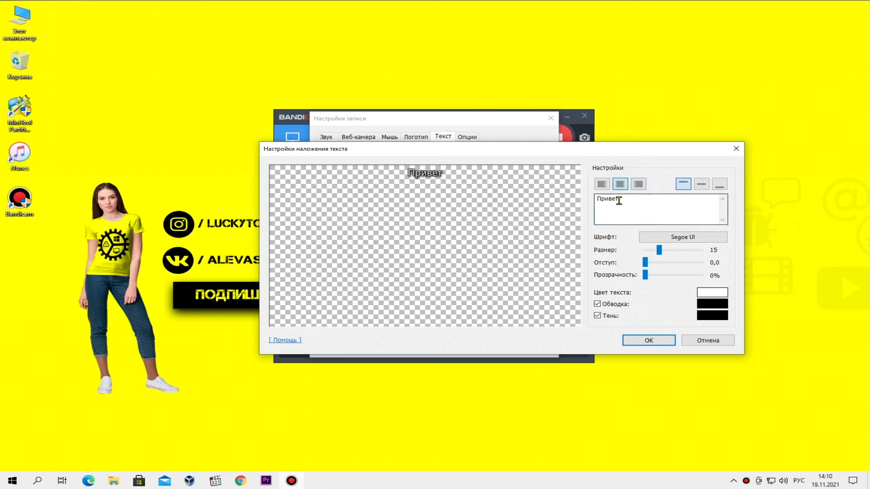
- Format the overlay text in bold Segoe UI with size 41, indent 18,7 and transparency 0%, and save the overlay
click(684, 238)
click(503, 245)
click(588, 198)
drag(660, 250, 690, 252)
click(696, 263)
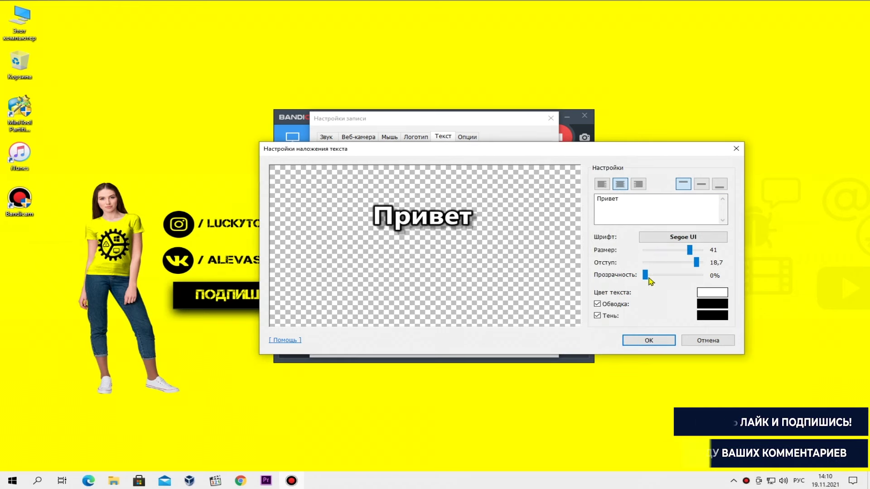
drag(648, 277, 668, 276)
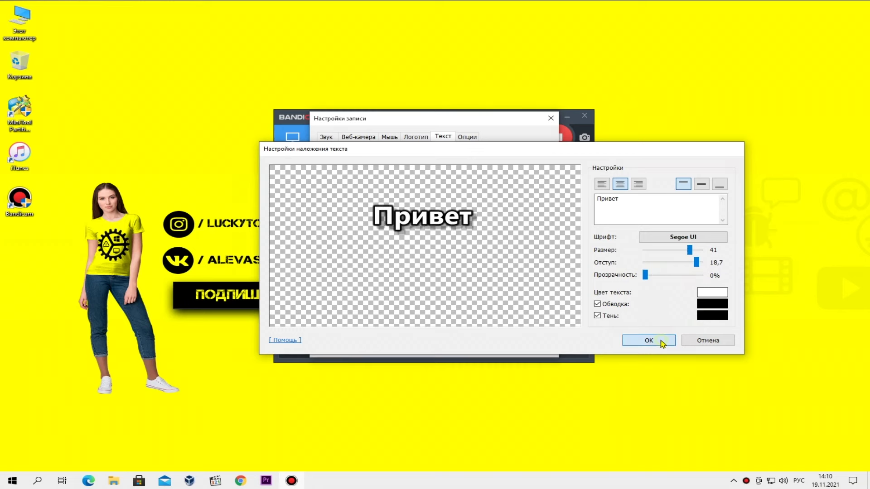
click(662, 342)
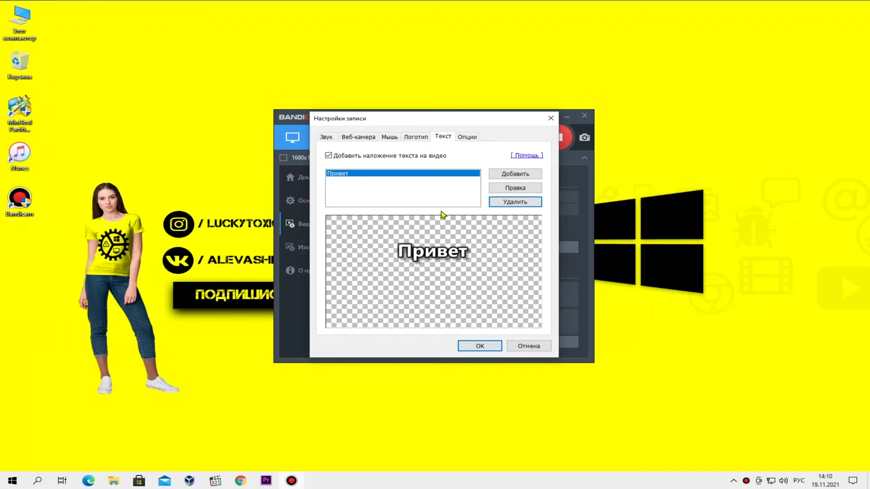
- Add a second text overlay reading "нгнгнгнгнг" with the default formatting
click(529, 174)
click(617, 196)
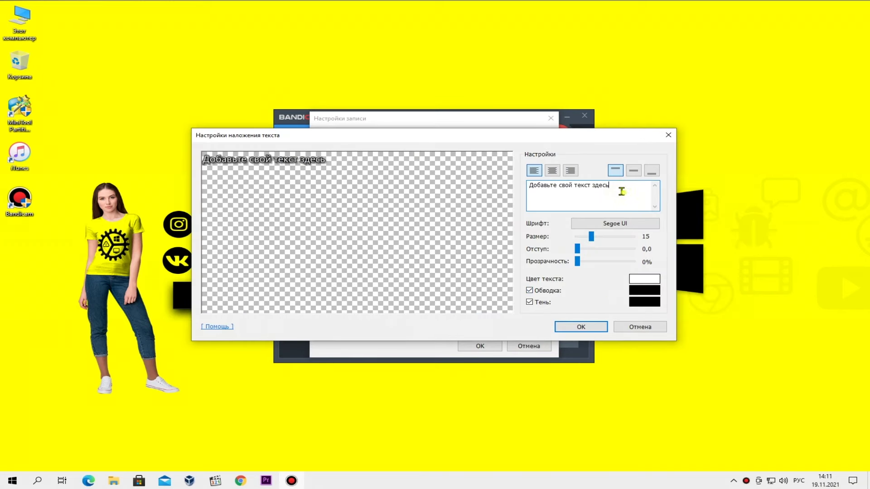
key(ctrl+a)
text(нгнгнгнгнг)
click(581, 327)
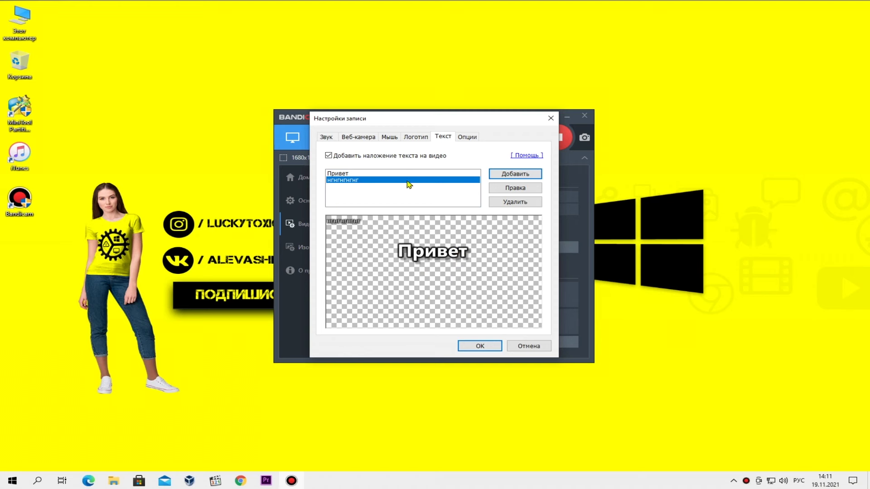
- Disable "Добавить наложение текста на видео", save the recording settings, and return to Bandicam's home page
click(347, 157)
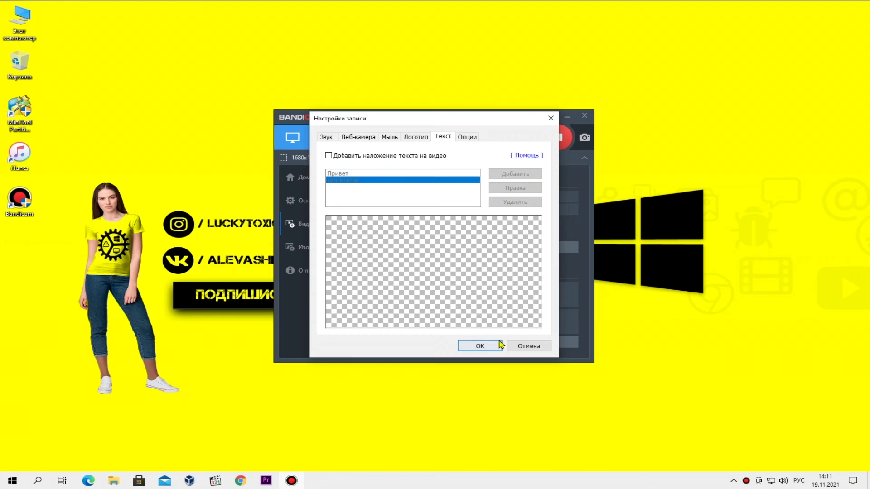
click(480, 346)
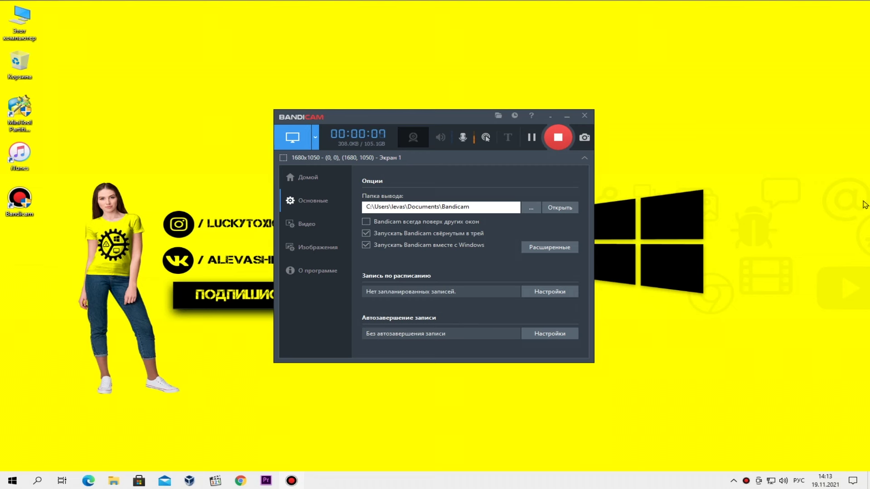
click(323, 179)
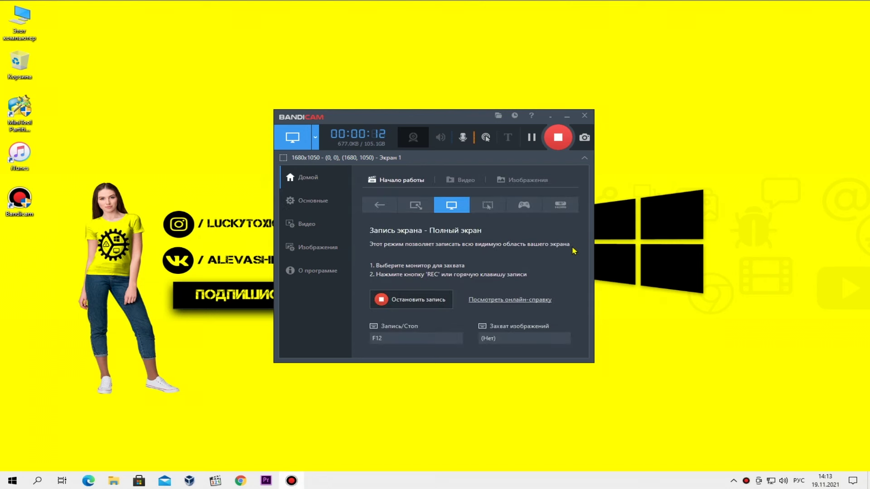